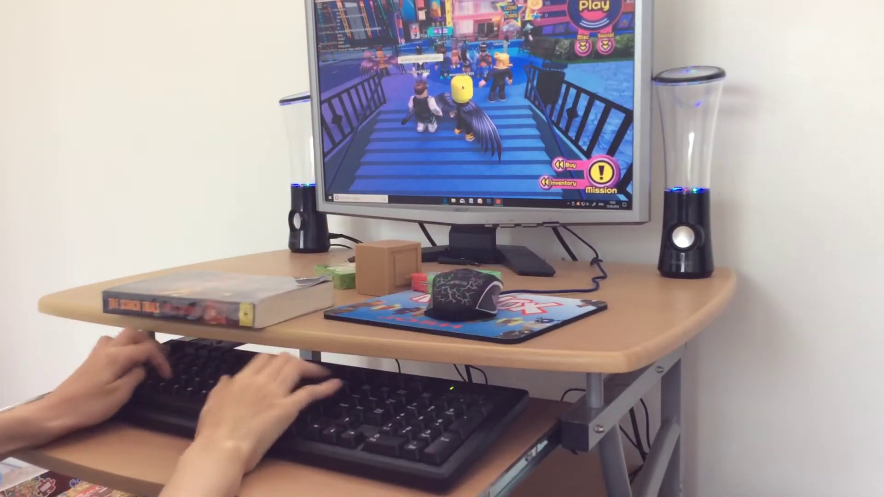
Walk the avatar across the bridge, choose a song, start matchmaking and ready up
{"action": "key", "text": "w"}
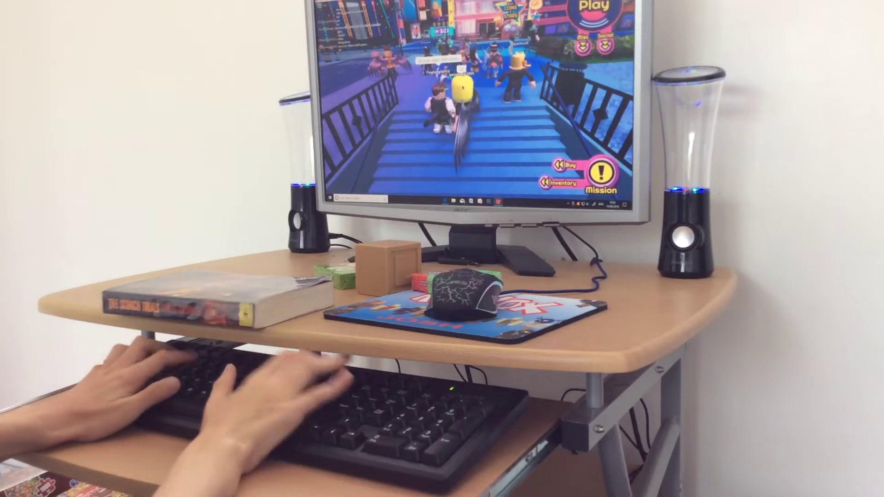
{"action": "key", "text": "w"}
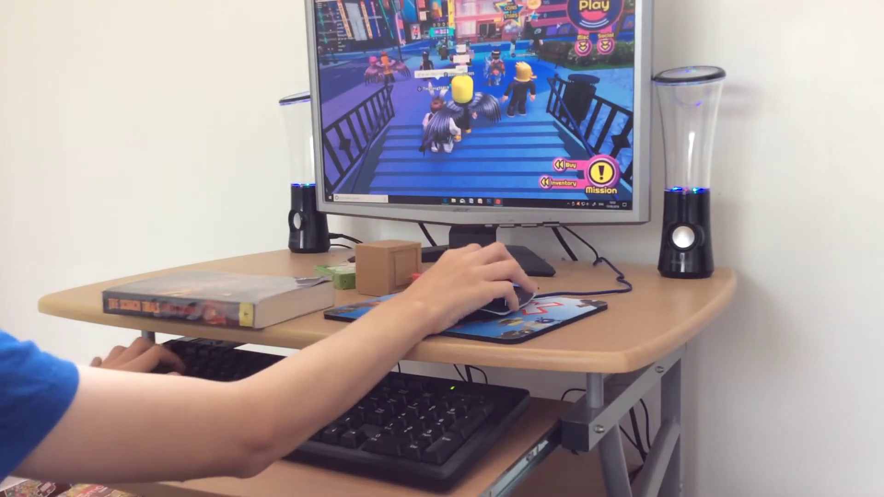
{"action": "left_click", "coordinate": [593, 9]}
{"action": "scroll", "coordinate": [457, 62], "scroll_direction": "down", "scroll_amount": 2}
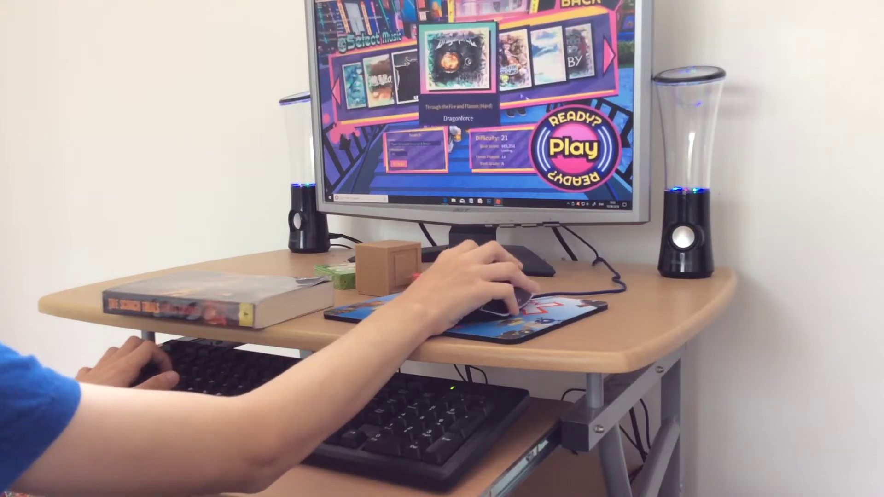
{"action": "left_click", "coordinate": [573, 146]}
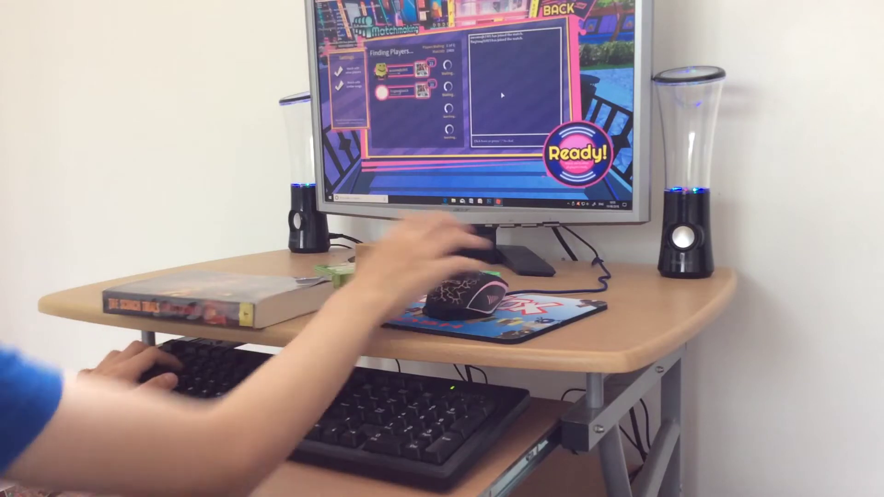
{"action": "left_click", "coordinate": [578, 153]}
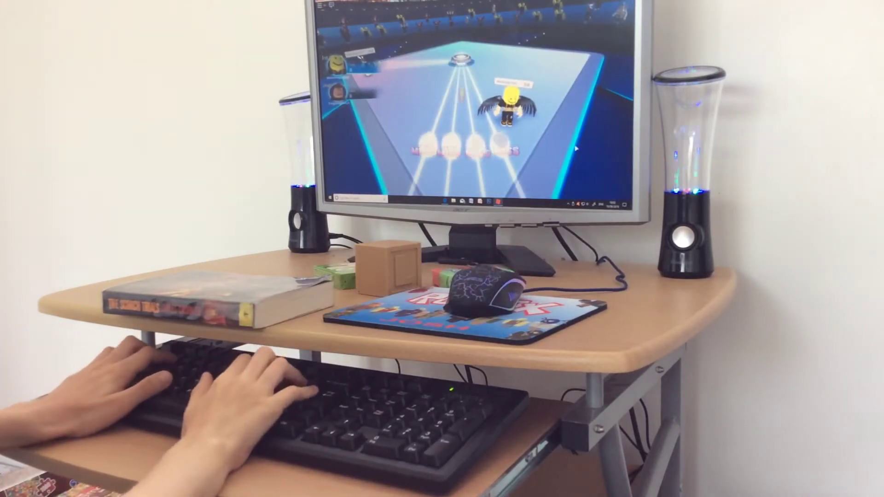
Hit the notes on the D, F, J and K lanes through the song's first half
{"action": "key", "text": "d"}
{"action": "key", "text": "f"}
{"action": "key", "text": "j"}
{"action": "key", "text": "k"}
{"action": "key", "text": "d"}
{"action": "key", "text": "f"}
{"action": "key", "text": "j"}
{"action": "key", "text": "k"}
{"action": "key", "text": "d"}
{"action": "key", "text": "f"}
{"action": "key", "text": "j"}
{"action": "key", "text": "k"}
{"action": "key", "text": "d"}
{"action": "key", "text": "f"}
{"action": "key", "text": "j"}
{"action": "key", "text": "k"}
{"action": "key", "text": "d"}
{"action": "key", "text": "f"}
{"action": "key", "text": "j"}
{"action": "key", "text": "k"}
{"action": "key", "text": "d"}
{"action": "key", "text": "f"}
{"action": "key", "text": "j"}
{"action": "key", "text": "k"}
{"action": "key", "text": "d"}
{"action": "key", "text": "f"}
{"action": "key", "text": "j"}
{"action": "key", "text": "k"}
{"action": "key", "text": "d"}
{"action": "key", "text": "f"}
{"action": "key", "text": "j"}
{"action": "key", "text": "k"}
{"action": "key", "text": "d"}
{"action": "key", "text": "f"}
{"action": "key", "text": "j"}
{"action": "key", "text": "d"}
{"action": "key", "text": "f"}
{"action": "key", "text": "j"}
{"action": "key", "text": "k"}
{"action": "key", "text": "d"}
{"action": "key", "text": "f"}
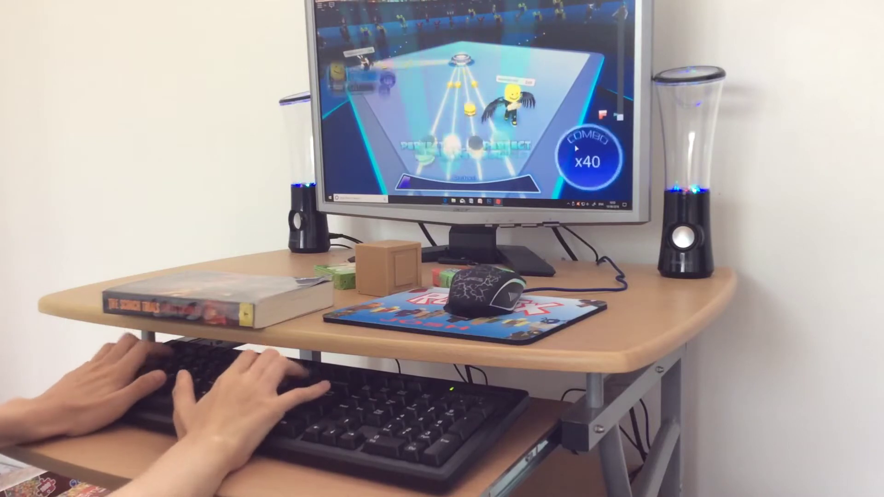
{"action": "key", "text": "j"}
{"action": "key", "text": "k"}
{"action": "key", "text": "d"}
{"action": "key", "text": "f"}
{"action": "key", "text": "d"}
{"action": "key", "text": "f"}
{"action": "key", "text": "j"}
{"action": "key", "text": "k"}
{"action": "key", "text": "d"}
{"action": "key", "text": "f"}
{"action": "key", "text": "j"}
{"action": "key", "text": "k"}
{"action": "key", "text": "d"}
{"action": "key", "text": "f"}
{"action": "key", "text": "j"}
{"action": "key", "text": "k"}
{"action": "key", "text": "d"}
{"action": "key", "text": "f"}
{"action": "key", "text": "d"}
{"action": "key", "text": "f"}
{"action": "key", "text": "j"}
{"action": "key", "text": "k"}
{"action": "key", "text": "d"}
{"action": "key", "text": "f"}
{"action": "key", "text": "j"}
{"action": "key", "text": "k"}
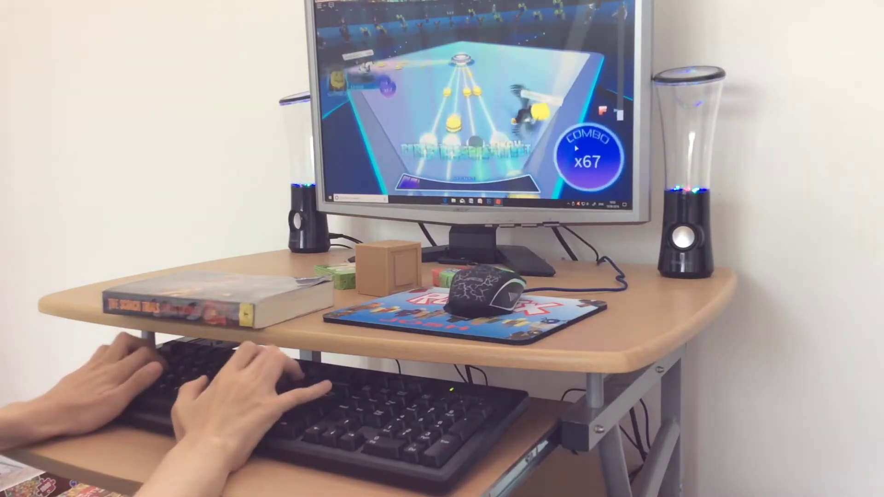
{"action": "key", "text": "d"}
{"action": "key", "text": "f"}
{"action": "key", "text": "j"}
{"action": "key", "text": "k"}
{"action": "key", "text": "d"}
{"action": "key", "text": "f"}
{"action": "key", "text": "j"}
{"action": "key", "text": "k"}
{"action": "key", "text": "d"}
{"action": "key", "text": "f"}
{"action": "key", "text": "j"}
{"action": "key", "text": "k"}
{"action": "key", "text": "d"}
{"action": "key", "text": "f"}
{"action": "key", "text": "j"}
{"action": "key", "text": "d"}
{"action": "key", "text": "f"}
{"action": "key", "text": "j"}
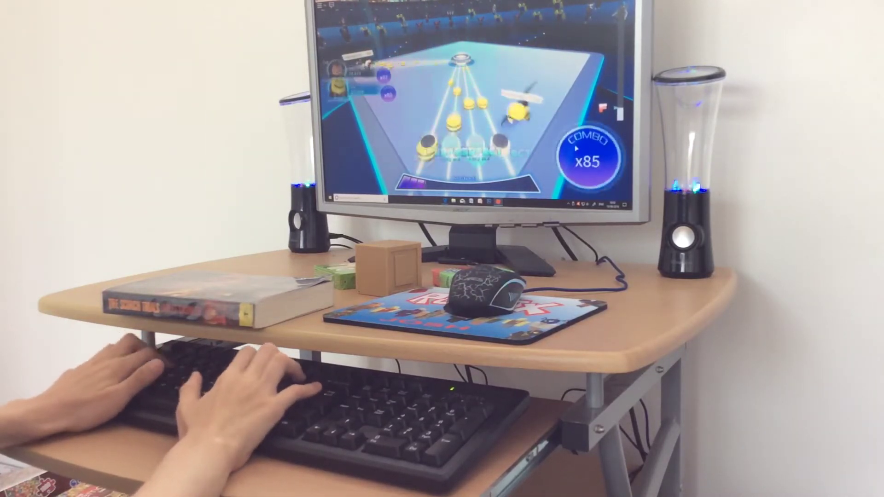
{"action": "key", "text": "k"}
{"action": "key", "text": "d"}
{"action": "key", "text": "f"}
{"action": "key", "text": "j"}
{"action": "key", "text": "k"}
{"action": "key", "text": "d"}
{"action": "key", "text": "d"}
{"action": "key", "text": "f"}
{"action": "key", "text": "j"}
{"action": "key", "text": "k"}
{"action": "key", "text": "d"}
{"action": "key", "text": "f"}
{"action": "key", "text": "j"}
{"action": "key", "text": "k"}
{"action": "key", "text": "d"}
{"action": "key", "text": "f"}
{"action": "key", "text": "j"}
{"action": "key", "text": "k"}
{"action": "key", "text": "d"}
{"action": "key", "text": "f"}
{"action": "key", "text": "j"}
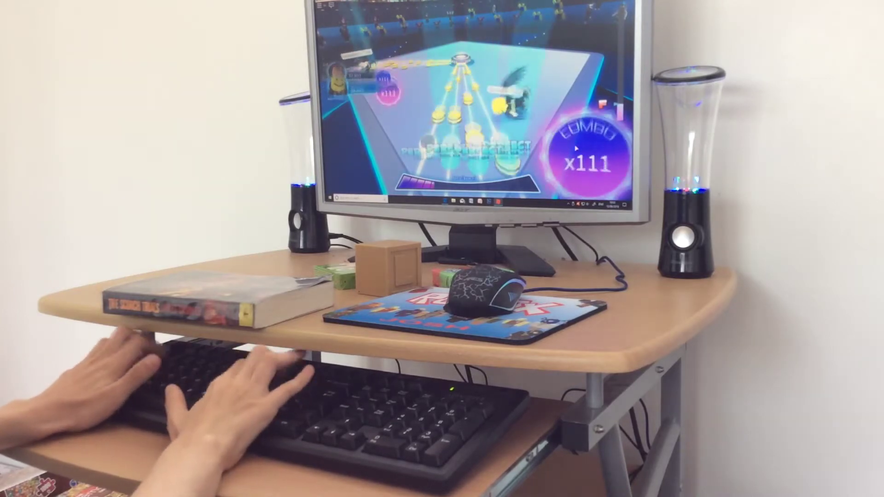
{"action": "key", "text": "d"}
{"action": "key", "text": "f"}
{"action": "key", "text": "j"}
{"action": "key", "text": "k"}
{"action": "key", "text": "d"}
{"action": "key", "text": "f"}
{"action": "key", "text": "j"}
{"action": "key", "text": "k"}
{"action": "key", "text": "d"}
{"action": "key", "text": "f"}
{"action": "key", "text": "j"}
{"action": "key", "text": "k"}
{"action": "key", "text": "d"}
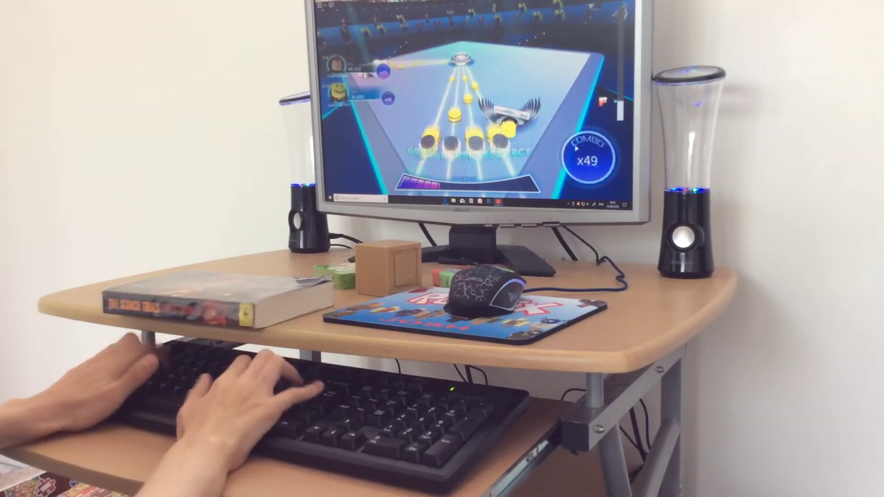
{"action": "key", "text": "d"}
{"action": "key", "text": "f"}
{"action": "key", "text": "j"}
{"action": "key", "text": "k"}
{"action": "key", "text": "d"}
{"action": "key", "text": "f"}
{"action": "key", "text": "j"}
{"action": "key", "text": "k"}
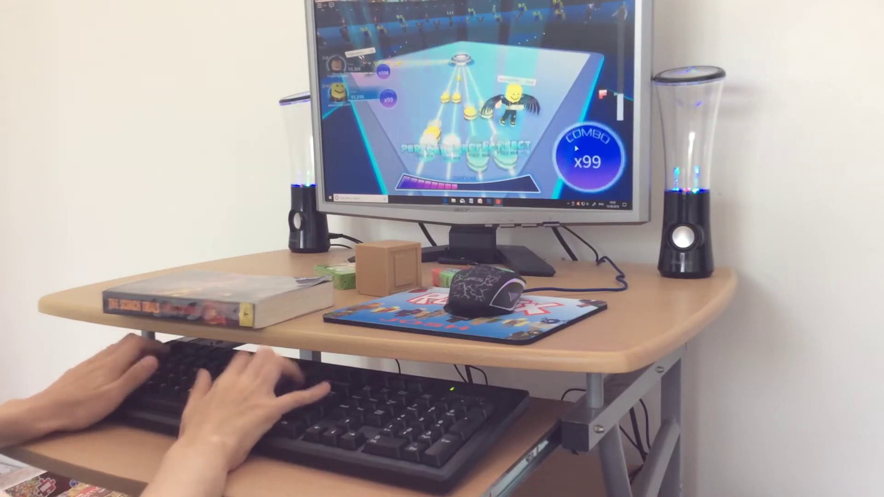
{"action": "key", "text": "d"}
{"action": "key", "text": "f"}
{"action": "key", "text": "j"}
{"action": "key", "text": "k"}
{"action": "key", "text": "d"}
{"action": "key", "text": "f"}
{"action": "key", "text": "j"}
{"action": "key", "text": "k"}
{"action": "key", "text": "d"}
{"action": "key", "text": "f"}
{"action": "key", "text": "j"}
{"action": "key", "text": "k"}
{"action": "key", "text": "d"}
{"action": "key", "text": "f"}
{"action": "key", "text": "j"}
{"action": "key", "text": "k"}
{"action": "key", "text": "d"}
{"action": "key", "text": "f"}
{"action": "key", "text": "j"}
{"action": "key", "text": "k"}
{"action": "key", "text": "d"}
{"action": "key", "text": "f"}
{"action": "key", "text": "j"}
{"action": "key", "text": "k"}
{"action": "key", "text": "d"}
{"action": "key", "text": "f"}
{"action": "key", "text": "j"}
{"action": "key", "text": "k"}
{"action": "key", "text": "d"}
{"action": "key", "text": "f"}
{"action": "key", "text": "j"}
{"action": "key", "text": "k"}
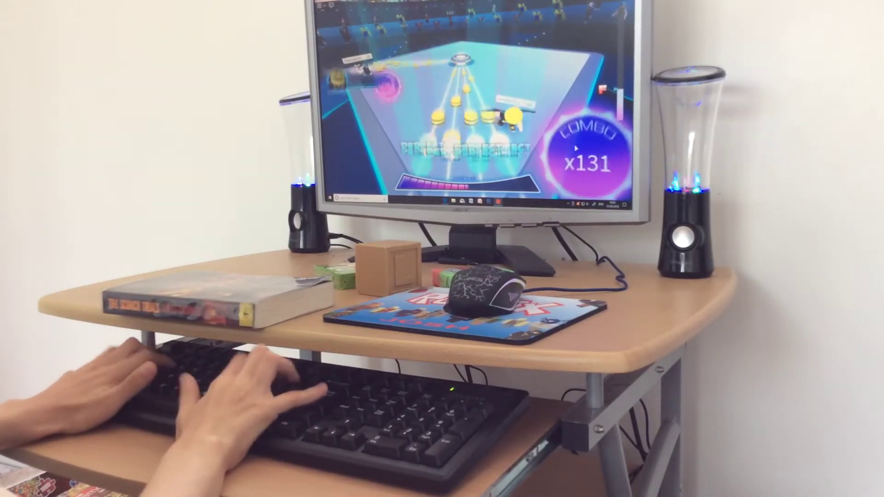
{"action": "key", "text": "d"}
{"action": "key", "text": "f"}
{"action": "key", "text": "j"}
{"action": "key", "text": "k"}
{"action": "key", "text": "d"}
{"action": "key", "text": "f"}
{"action": "key", "text": "j"}
{"action": "key", "text": "d"}
{"action": "key", "text": "f"}
{"action": "key", "text": "j"}
{"action": "key", "text": "k"}
{"action": "key", "text": "d"}
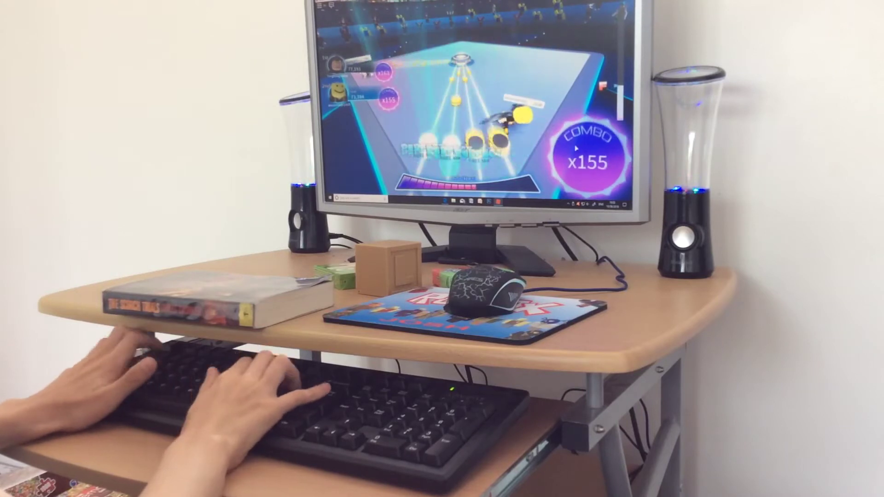
{"action": "key", "text": "d"}
{"action": "key", "text": "f"}
{"action": "key", "text": "j"}
{"action": "key", "text": "k"}
{"action": "key", "text": "d"}
{"action": "key", "text": "d"}
{"action": "key", "text": "f"}
{"action": "key", "text": "j"}
{"action": "key", "text": "k"}
{"action": "key", "text": "d"}
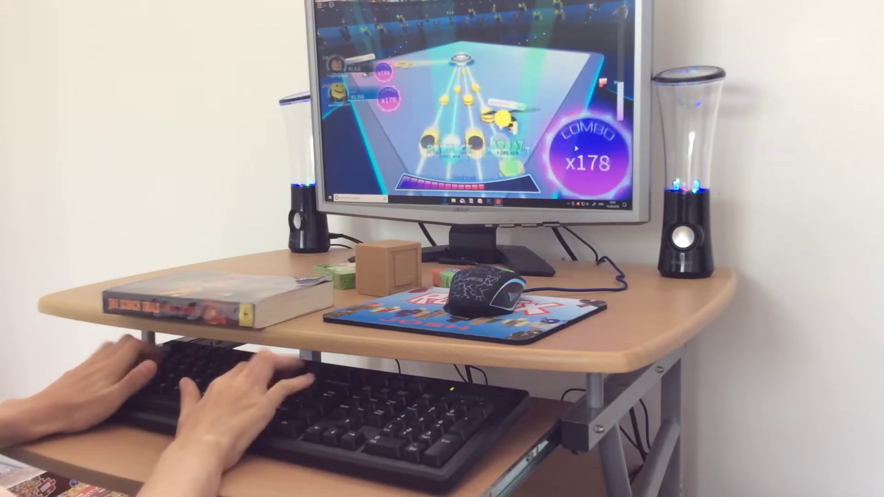
{"action": "key", "text": "d"}
{"action": "key", "text": "f"}
{"action": "key", "text": "j"}
{"action": "key", "text": "k"}
{"action": "key", "text": "d"}
{"action": "key", "text": "f"}
{"action": "key", "text": "d"}
{"action": "key", "text": "f"}
{"action": "key", "text": "j"}
{"action": "key", "text": "k"}
{"action": "key", "text": "d"}
{"action": "key", "text": "f"}
{"action": "key", "text": "j"}
{"action": "key", "text": "k"}
{"action": "key", "text": "d"}
{"action": "key", "text": "f"}
{"action": "key", "text": "j"}
{"action": "key", "text": "d"}
{"action": "key", "text": "f"}
{"action": "key", "text": "j"}
{"action": "key", "text": "k"}
{"action": "key", "text": "d"}
{"action": "key", "text": "f"}
{"action": "key", "text": "j"}
{"action": "key", "text": "k"}
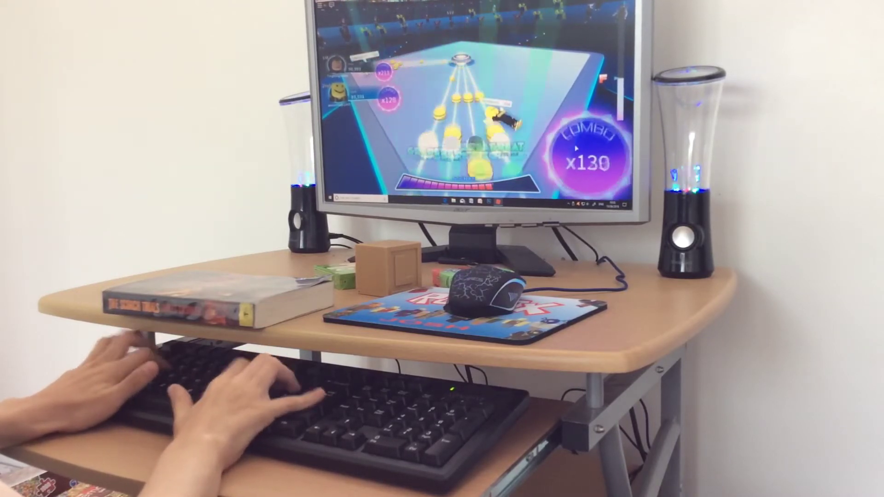
{"action": "key", "text": "d"}
{"action": "key", "text": "f"}
{"action": "key", "text": "j"}
{"action": "key", "text": "k"}
{"action": "key", "text": "d"}
{"action": "key", "text": "f"}
{"action": "key", "text": "j"}
{"action": "key", "text": "k"}
{"action": "key", "text": "d"}
{"action": "key", "text": "d"}
{"action": "key", "text": "f"}
{"action": "key", "text": "j"}
{"action": "key", "text": "k"}
{"action": "key", "text": "d"}
{"action": "key", "text": "f"}
{"action": "key", "text": "j"}
{"action": "key", "text": "k"}
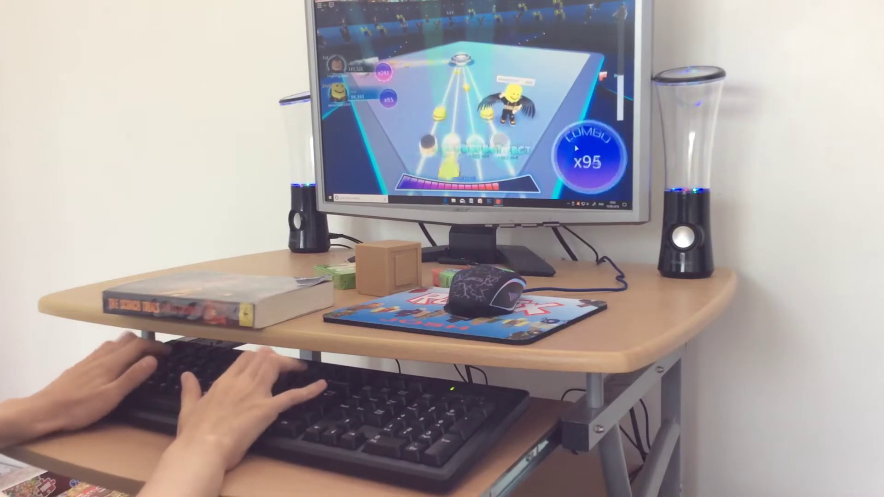
{"action": "key", "text": "d"}
{"action": "key", "text": "f"}
{"action": "key", "text": "j"}
{"action": "key", "text": "d"}
{"action": "key", "text": "f"}
{"action": "key", "text": "j"}
{"action": "key", "text": "k"}
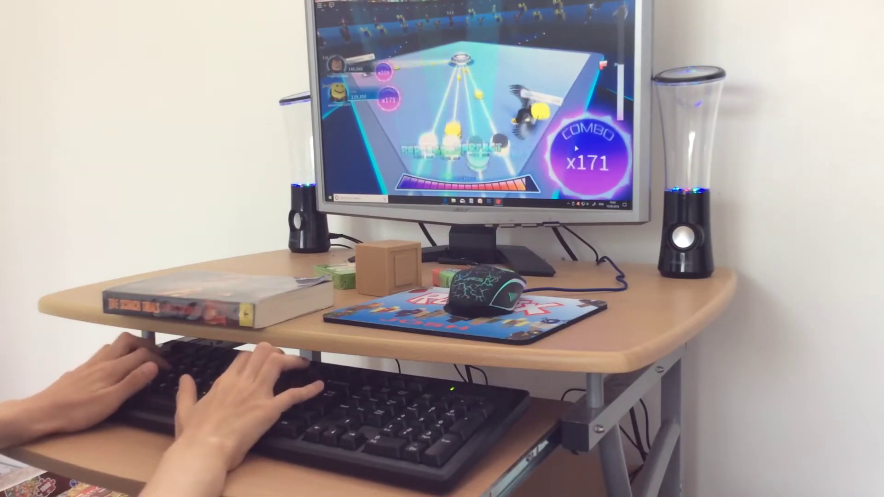
{"action": "key", "text": "d"}
{"action": "key", "text": "f"}
{"action": "key", "text": "j"}
{"action": "key", "text": "k"}
{"action": "key", "text": "d"}
{"action": "key", "text": "f"}
{"action": "key", "text": "j"}
{"action": "key", "text": "d"}
{"action": "key", "text": "f"}
{"action": "key", "text": "j"}
{"action": "key", "text": "k"}
{"action": "key", "text": "d"}
{"action": "key", "text": "f"}
{"action": "key", "text": "j"}
{"action": "key", "text": "k"}
{"action": "key", "text": "d"}
{"action": "key", "text": "f"}
{"action": "key", "text": "j"}
{"action": "key", "text": "k"}
{"action": "key", "text": "d"}
{"action": "key", "text": "d"}
{"action": "key", "text": "f"}
{"action": "key", "text": "j"}
{"action": "key", "text": "k"}
{"action": "key", "text": "d"}
{"action": "key", "text": "f"}
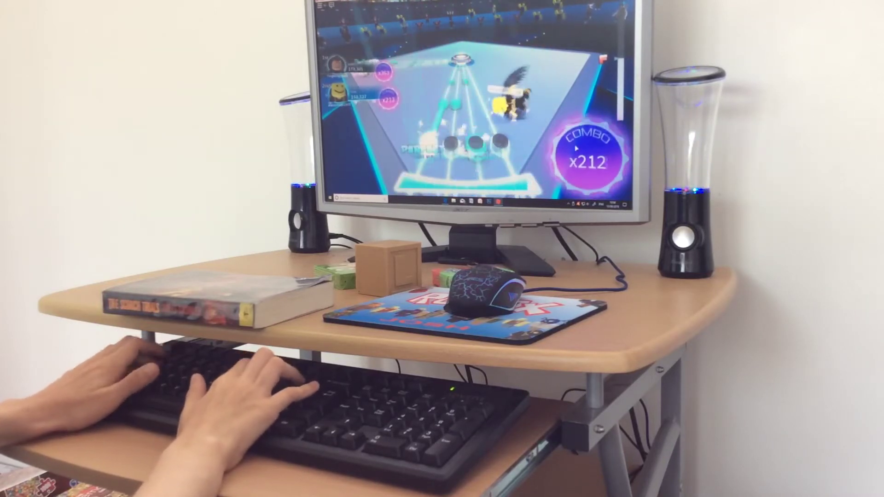
{"action": "key", "text": "d"}
{"action": "key", "text": "f"}
{"action": "key", "text": "j"}
{"action": "key", "text": "k"}
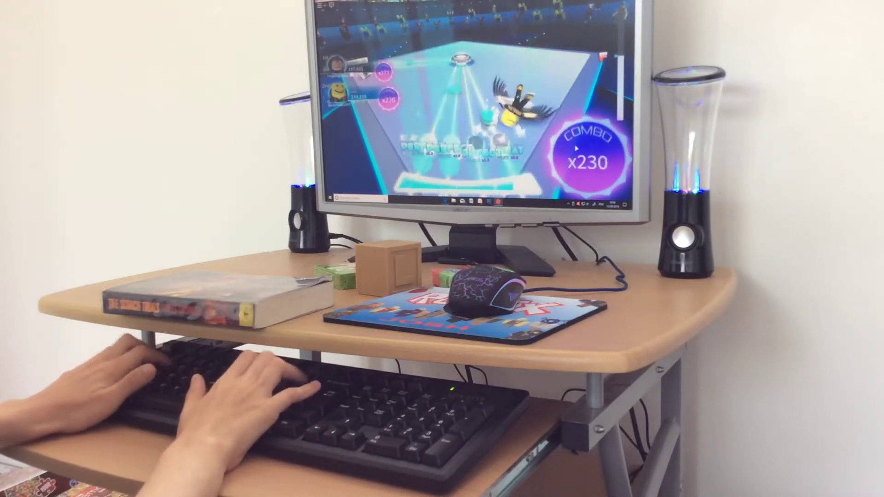
{"action": "key", "text": "d"}
{"action": "key", "text": "f"}
{"action": "key", "text": "j"}
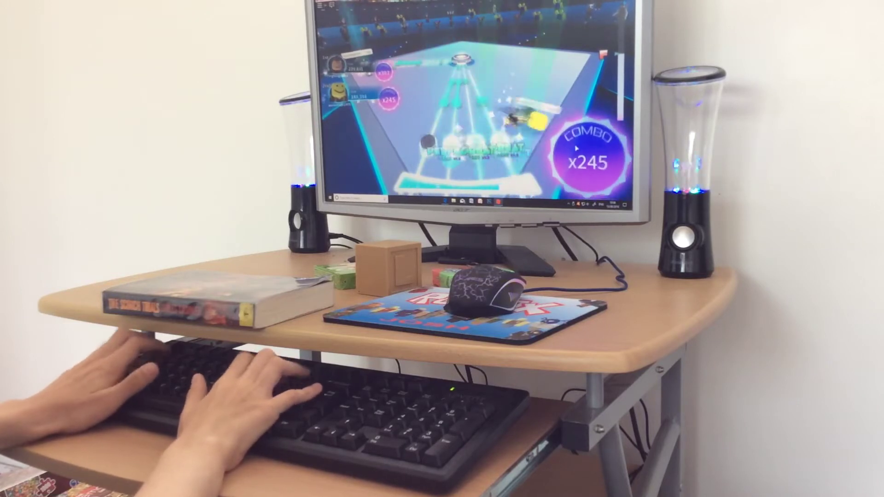
{"action": "key", "text": "d"}
{"action": "key", "text": "f"}
{"action": "key", "text": "j"}
{"action": "key", "text": "k"}
{"action": "key", "text": "d"}
{"action": "key", "text": "f"}
{"action": "key", "text": "j"}
{"action": "key", "text": "k"}
{"action": "key", "text": "d"}
{"action": "key", "text": "f"}
{"action": "key", "text": "j"}
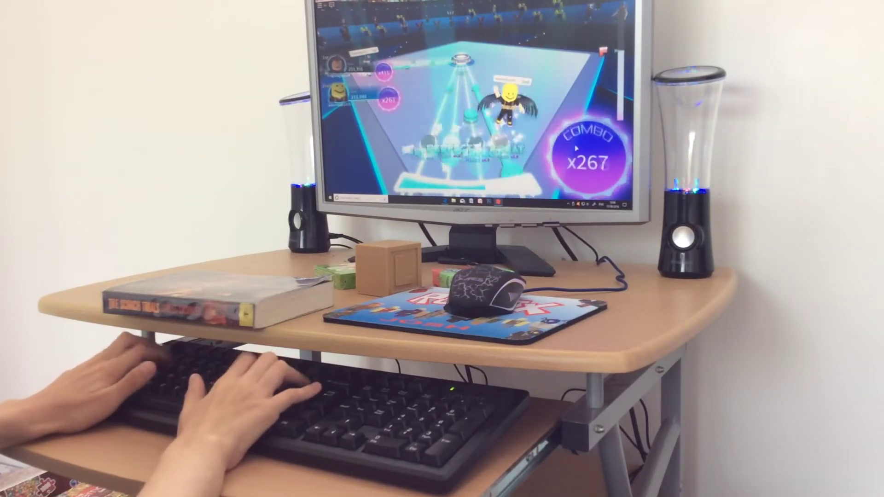
{"action": "key", "text": "d"}
{"action": "key", "text": "f"}
{"action": "key", "text": "j"}
{"action": "key", "text": "k"}
{"action": "key", "text": "d"}
{"action": "key", "text": "f"}
{"action": "key", "text": "j"}
{"action": "key", "text": "d"}
{"action": "key", "text": "f"}
{"action": "key", "text": "j"}
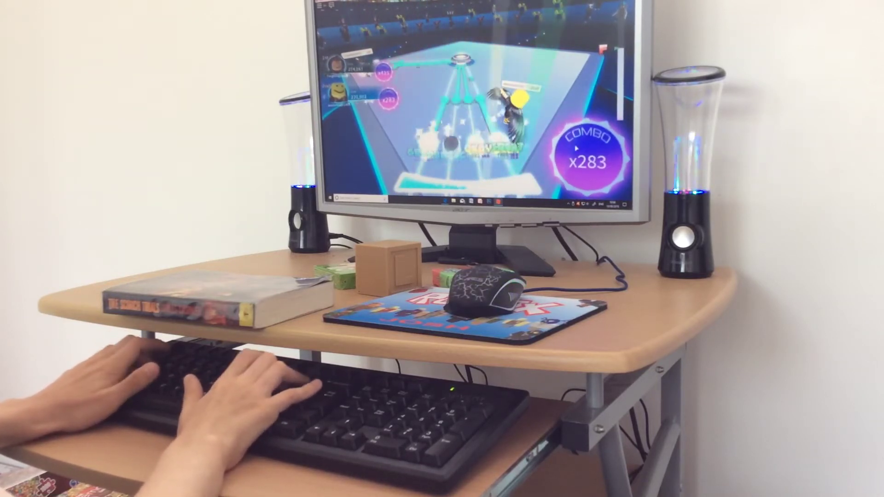
{"action": "key", "text": "d"}
{"action": "key", "text": "f"}
{"action": "key", "text": "j"}
{"action": "key", "text": "k"}
{"action": "key", "text": "d"}
{"action": "key", "text": "d"}
{"action": "key", "text": "f"}
{"action": "key", "text": "j"}
{"action": "key", "text": "k"}
{"action": "key", "text": "d"}
{"action": "key", "text": "f"}
{"action": "key", "text": "j"}
{"action": "key", "text": "k"}
{"action": "key", "text": "d"}
{"action": "key", "text": "f"}
{"action": "key", "text": "j"}
{"action": "key", "text": "k"}
{"action": "key", "text": "d"}
{"action": "key", "text": "f"}
{"action": "key", "text": "j"}
{"action": "key", "text": "k"}
{"action": "key", "text": "d"}
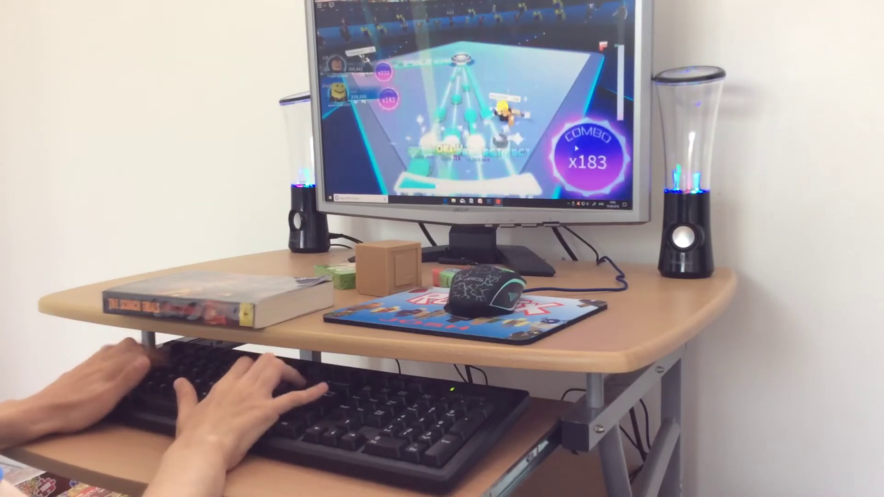
{"action": "key", "text": "d"}
{"action": "key", "text": "f"}
{"action": "key", "text": "j"}
{"action": "key", "text": "k"}
{"action": "key", "text": "d"}
{"action": "key", "text": "f"}
{"action": "key", "text": "j"}
{"action": "key", "text": "k"}
{"action": "key", "text": "j"}
{"action": "key", "text": "k"}
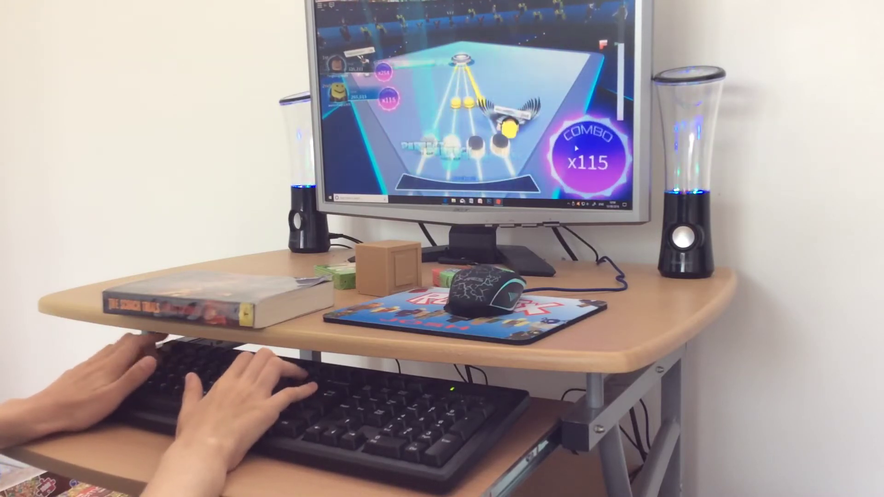
{"action": "key", "text": "d"}
{"action": "key", "text": "f"}
{"action": "key", "text": "j"}
{"action": "key", "text": "d"}
{"action": "key", "text": "f"}
{"action": "key", "text": "j"}
{"action": "key", "text": "k"}
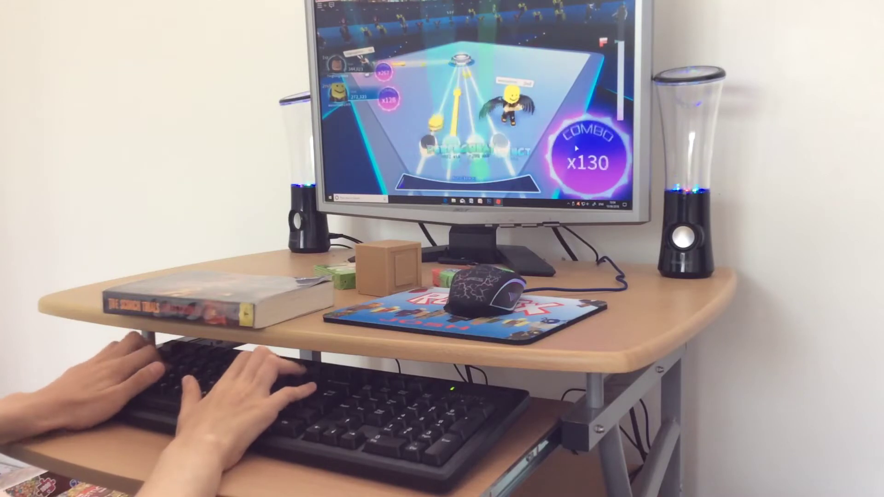
{"action": "key", "text": "d"}
{"action": "key", "text": "f"}
{"action": "key", "text": "j"}
{"action": "key", "text": "k"}
{"action": "key", "text": "d"}
{"action": "key", "text": "f"}
{"action": "key", "text": "j"}
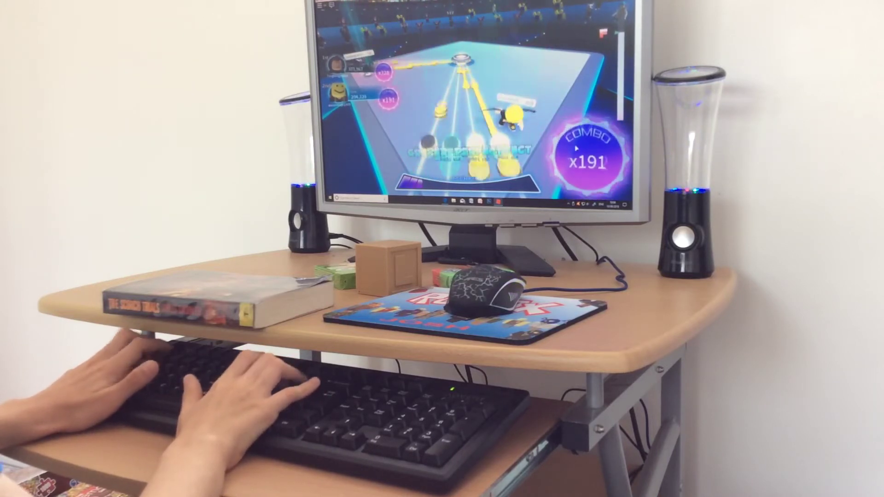
Keep hitting D, F, J and K notes through the song's second half to rebuild the combo
{"action": "key", "text": "d"}
{"action": "key", "text": "f"}
{"action": "key", "text": "j"}
{"action": "key", "text": "k"}
{"action": "key", "text": "d"}
{"action": "key", "text": "f"}
{"action": "key", "text": "j"}
{"action": "key", "text": "d"}
{"action": "key", "text": "f"}
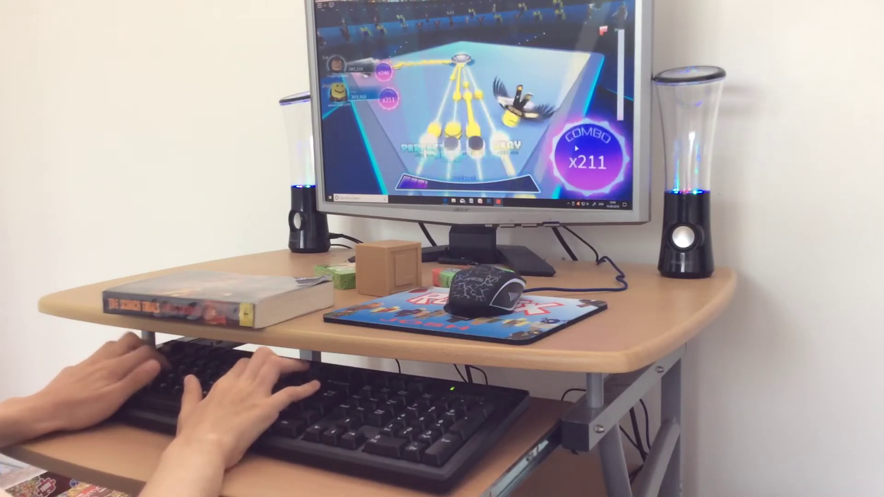
{"action": "key", "text": "d"}
{"action": "key", "text": "f"}
{"action": "key", "text": "j"}
{"action": "key", "text": "k"}
{"action": "key", "text": "d"}
{"action": "key", "text": "f"}
{"action": "key", "text": "j"}
{"action": "key", "text": "d"}
{"action": "key", "text": "f"}
{"action": "key", "text": "j"}
{"action": "key", "text": "k"}
{"action": "key", "text": "d"}
{"action": "key", "text": "d"}
{"action": "key", "text": "f"}
{"action": "key", "text": "j"}
{"action": "key", "text": "k"}
{"action": "key", "text": "d"}
{"action": "key", "text": "f"}
{"action": "key", "text": "j"}
{"action": "key", "text": "k"}
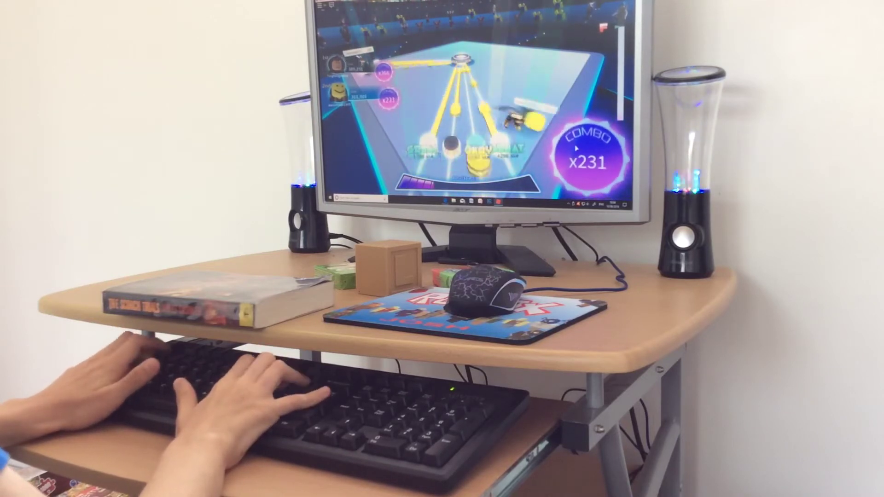
{"action": "key", "text": "d"}
{"action": "key", "text": "f"}
{"action": "key", "text": "j"}
{"action": "key", "text": "d"}
{"action": "key", "text": "f"}
{"action": "key", "text": "j"}
{"action": "key", "text": "k"}
{"action": "key", "text": "d"}
{"action": "key", "text": "f"}
{"action": "key", "text": "j"}
{"action": "key", "text": "k"}
{"action": "key", "text": "d"}
{"action": "key", "text": "f"}
{"action": "key", "text": "j"}
{"action": "key", "text": "k"}
{"action": "key", "text": "d"}
{"action": "key", "text": "f"}
{"action": "key", "text": "j"}
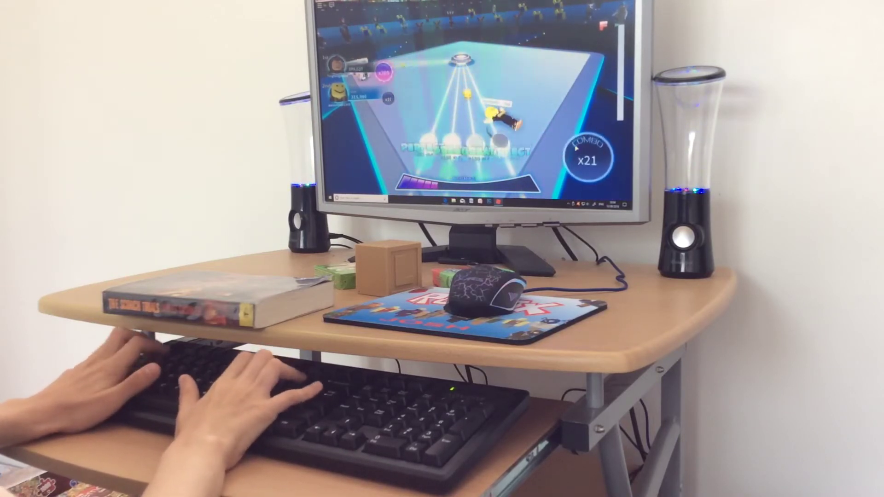
{"action": "key", "text": "d"}
{"action": "key", "text": "f"}
{"action": "key", "text": "j"}
{"action": "key", "text": "k"}
{"action": "key", "text": "d"}
{"action": "key", "text": "f"}
{"action": "key", "text": "j"}
{"action": "key", "text": "k"}
{"action": "key", "text": "d"}
{"action": "key", "text": "d"}
{"action": "key", "text": "f"}
{"action": "key", "text": "j"}
{"action": "key", "text": "k"}
{"action": "key", "text": "d"}
{"action": "key", "text": "f"}
{"action": "key", "text": "j"}
{"action": "key", "text": "k"}
{"action": "key", "text": "d"}
{"action": "key", "text": "f"}
{"action": "key", "text": "j"}
{"action": "key", "text": "k"}
{"action": "key", "text": "d"}
{"action": "key", "text": "f"}
{"action": "key", "text": "j"}
{"action": "key", "text": "k"}
{"action": "key", "text": "d"}
{"action": "key", "text": "f"}
{"action": "key", "text": "j"}
{"action": "key", "text": "k"}
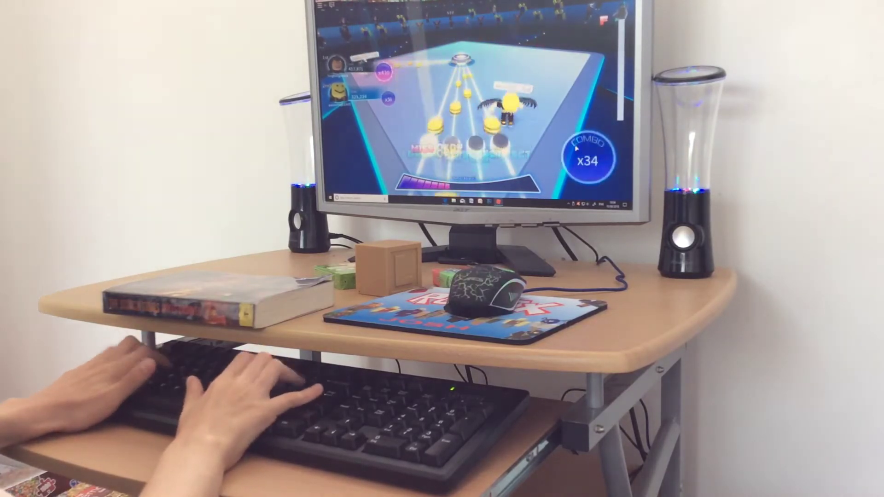
{"action": "key", "text": "d"}
{"action": "key", "text": "f"}
{"action": "key", "text": "j"}
{"action": "key", "text": "k"}
{"action": "key", "text": "d"}
{"action": "key", "text": "f"}
{"action": "key", "text": "j"}
{"action": "key", "text": "k"}
{"action": "key", "text": "d"}
{"action": "key", "text": "f"}
{"action": "key", "text": "j"}
{"action": "key", "text": "k"}
{"action": "key", "text": "d"}
{"action": "key", "text": "f"}
{"action": "key", "text": "j"}
{"action": "key", "text": "k"}
{"action": "key", "text": "d"}
{"action": "key", "text": "f"}
{"action": "key", "text": "j"}
{"action": "key", "text": "k"}
{"action": "key", "text": "d"}
{"action": "key", "text": "f"}
{"action": "key", "text": "j"}
{"action": "key", "text": "k"}
{"action": "key", "text": "d"}
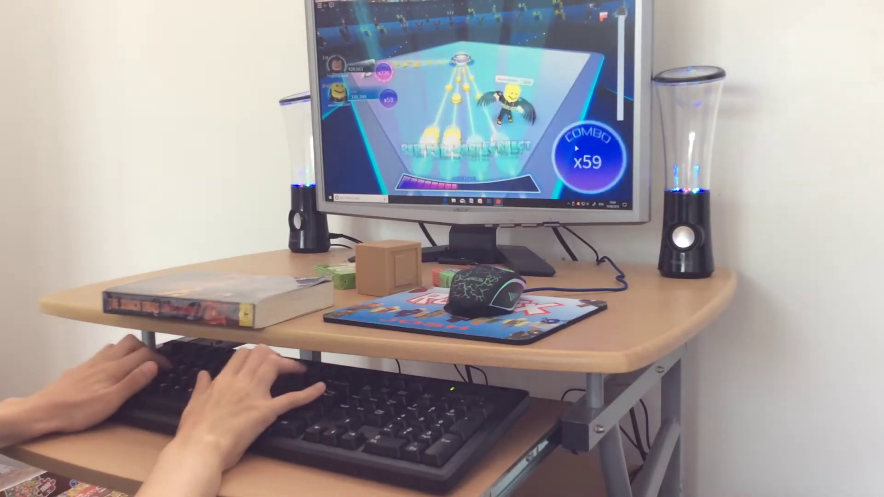
{"action": "key", "text": "d"}
{"action": "key", "text": "f"}
{"action": "key", "text": "j"}
{"action": "key", "text": "k"}
{"action": "key", "text": "d"}
{"action": "key", "text": "f"}
{"action": "key", "text": "j"}
{"action": "key", "text": "k"}
{"action": "key", "text": "d"}
{"action": "key", "text": "f"}
{"action": "key", "text": "j"}
{"action": "key", "text": "k"}
{"action": "key", "text": "d"}
{"action": "key", "text": "f"}
{"action": "key", "text": "j"}
{"action": "key", "text": "k"}
{"action": "key", "text": "d"}
{"action": "key", "text": "f"}
{"action": "key", "text": "j"}
{"action": "key", "text": "k"}
{"action": "key", "text": "d"}
{"action": "key", "text": "f"}
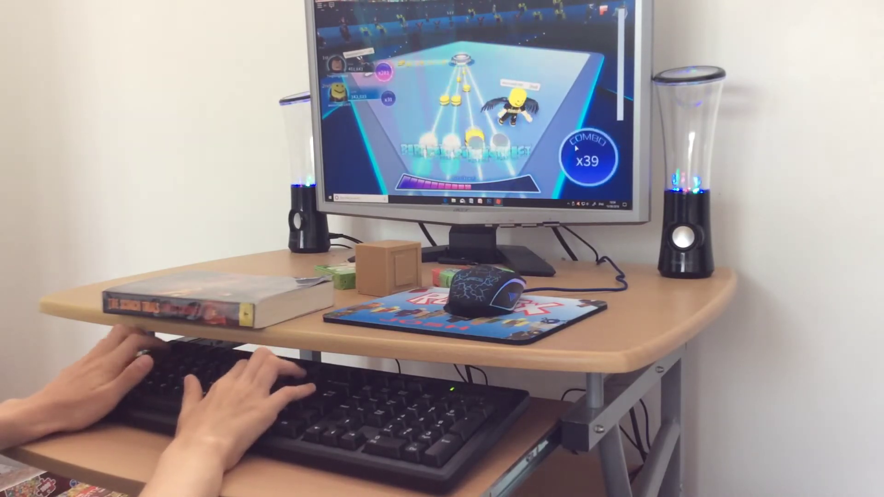
{"action": "key", "text": "d"}
{"action": "key", "text": "f"}
{"action": "key", "text": "j"}
{"action": "key", "text": "k"}
{"action": "key", "text": "d"}
{"action": "key", "text": "f"}
{"action": "key", "text": "j"}
{"action": "key", "text": "k"}
{"action": "key", "text": "d"}
{"action": "key", "text": "f"}
{"action": "key", "text": "j"}
{"action": "key", "text": "k"}
{"action": "key", "text": "d"}
{"action": "key", "text": "f"}
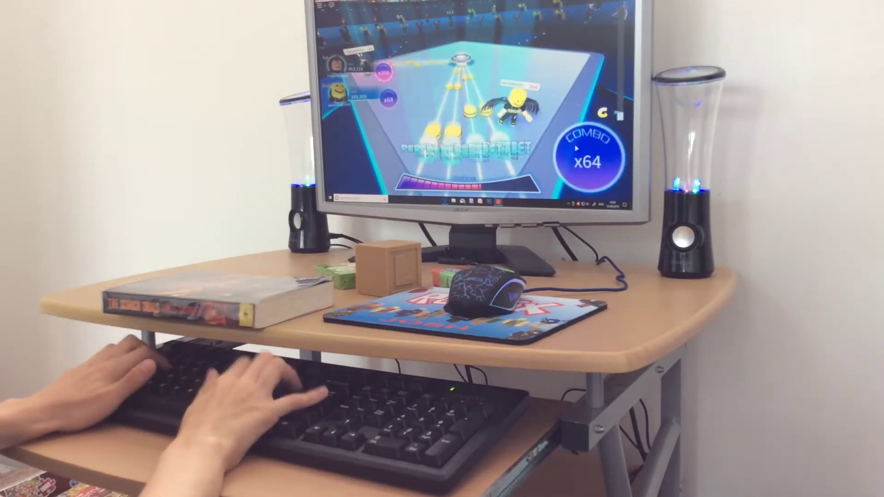
{"action": "key", "text": "d"}
{"action": "key", "text": "f"}
{"action": "key", "text": "j"}
{"action": "key", "text": "k"}
{"action": "key", "text": "d"}
{"action": "key", "text": "f"}
{"action": "key", "text": "j"}
{"action": "key", "text": "k"}
{"action": "key", "text": "d"}
{"action": "key", "text": "d"}
{"action": "key", "text": "f"}
{"action": "key", "text": "j"}
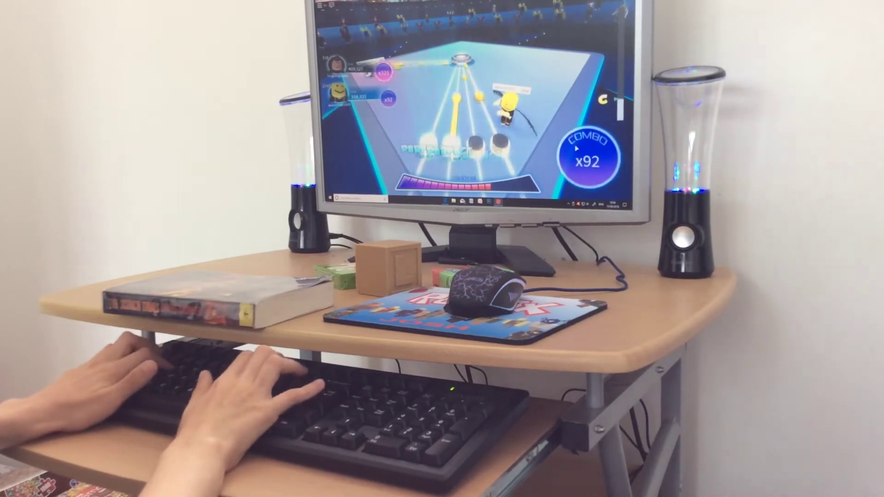
{"action": "key", "text": "k"}
{"action": "key", "text": "d"}
{"action": "key", "text": "f"}
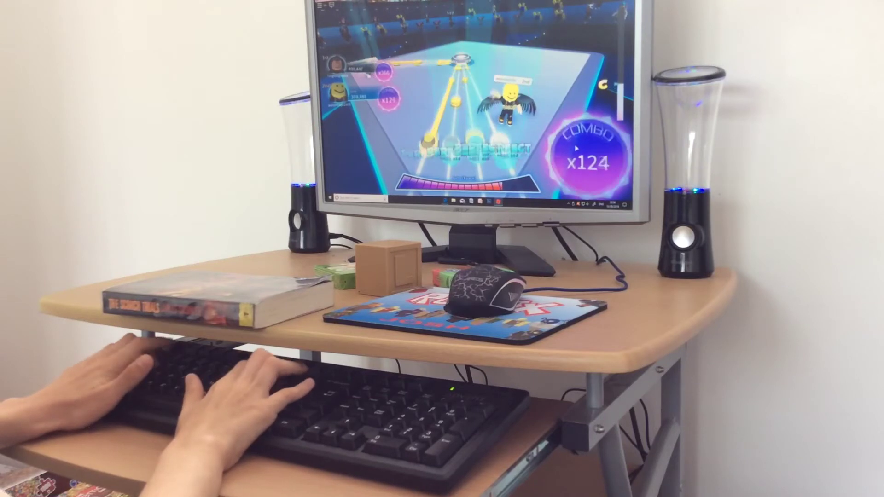
{"action": "key", "text": "d"}
{"action": "key", "text": "f"}
{"action": "key", "text": "j"}
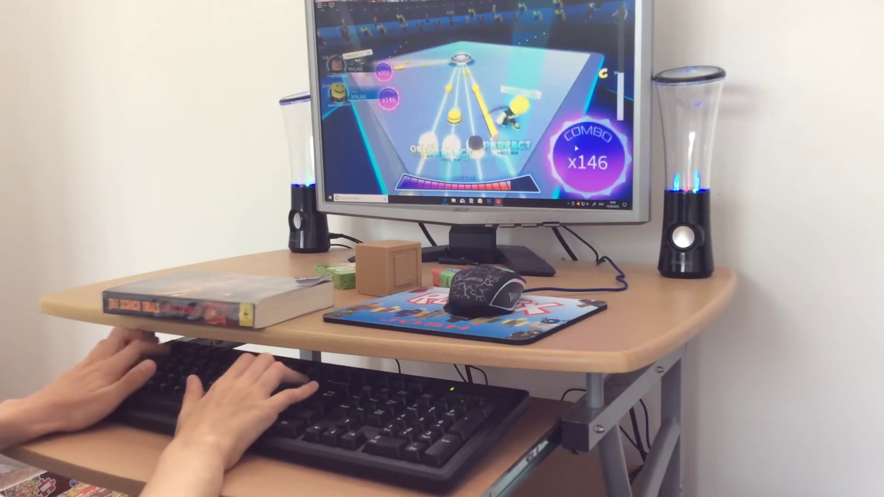
{"action": "key", "text": "k"}
{"action": "key", "text": "d"}
{"action": "key", "text": "f"}
{"action": "key", "text": "j"}
{"action": "key", "text": "d"}
{"action": "key", "text": "f"}
{"action": "key", "text": "j"}
{"action": "key", "text": "k"}
{"action": "key", "text": "d"}
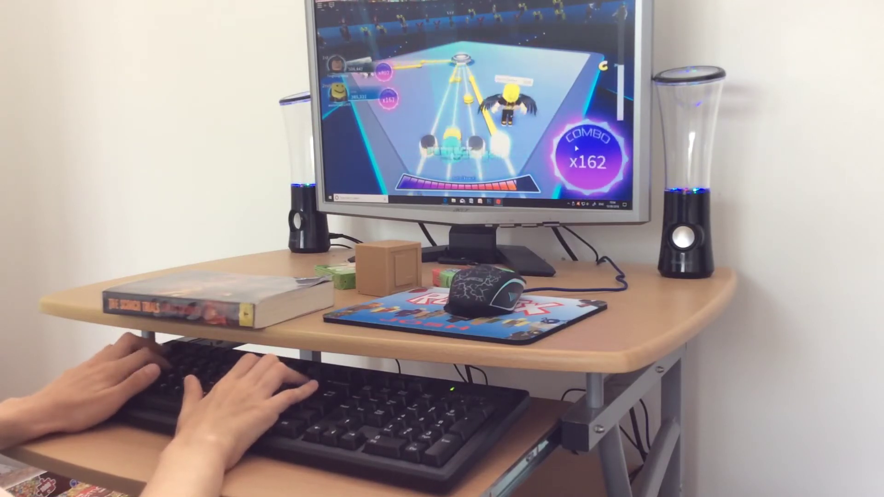
{"action": "key", "text": "d"}
{"action": "key", "text": "f"}
{"action": "key", "text": "j"}
{"action": "key", "text": "k"}
{"action": "key", "text": "d"}
{"action": "key", "text": "f"}
{"action": "key", "text": "j"}
{"action": "key", "text": "k"}
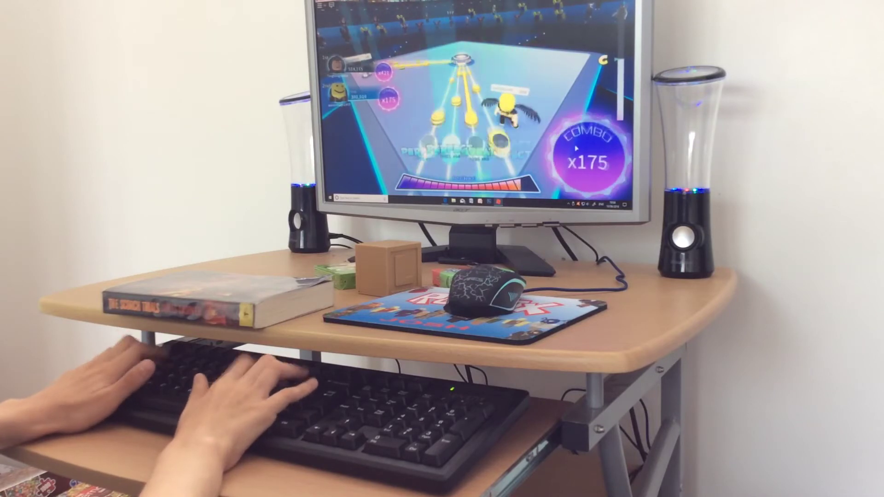
{"action": "key", "text": "d"}
{"action": "key", "text": "f"}
{"action": "key", "text": "j"}
{"action": "key", "text": "k"}
{"action": "key", "text": "d"}
{"action": "key", "text": "f"}
{"action": "key", "text": "j"}
{"action": "key", "text": "k"}
{"action": "key", "text": "d"}
{"action": "key", "text": "f"}
{"action": "key", "text": "j"}
{"action": "key", "text": "k"}
{"action": "key", "text": "d"}
{"action": "key", "text": "f"}
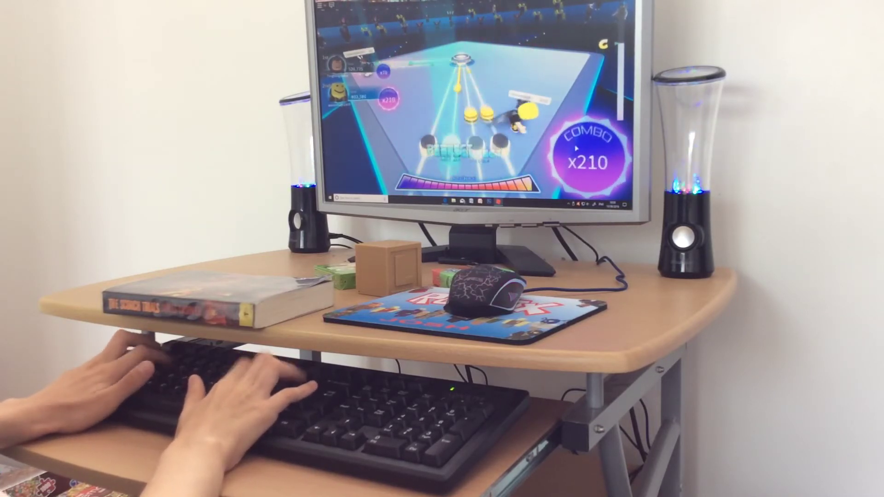
{"action": "key", "text": "d"}
{"action": "key", "text": "f"}
{"action": "key", "text": "j"}
{"action": "key", "text": "k"}
{"action": "key", "text": "d"}
{"action": "key", "text": "f"}
{"action": "key", "text": "j"}
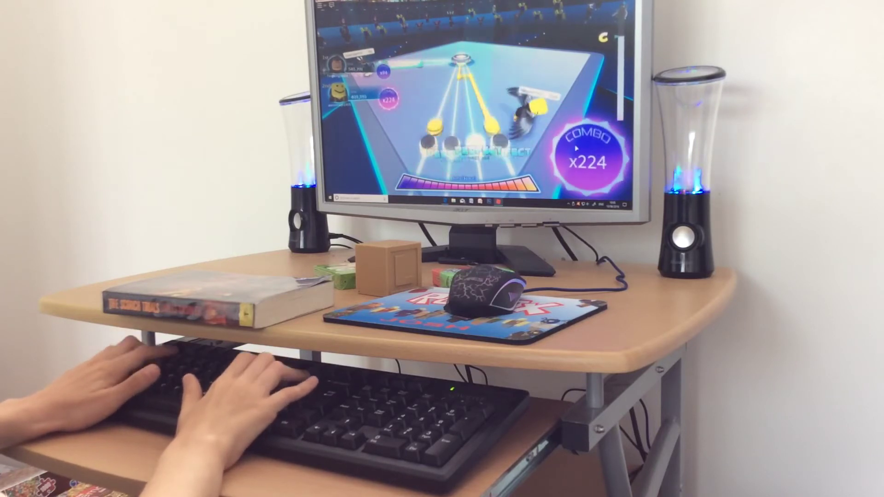
{"action": "key", "text": "k"}
{"action": "key", "text": "d"}
{"action": "key", "text": "f"}
{"action": "key", "text": "j"}
{"action": "key", "text": "k"}
{"action": "key", "text": "d"}
{"action": "key", "text": "f"}
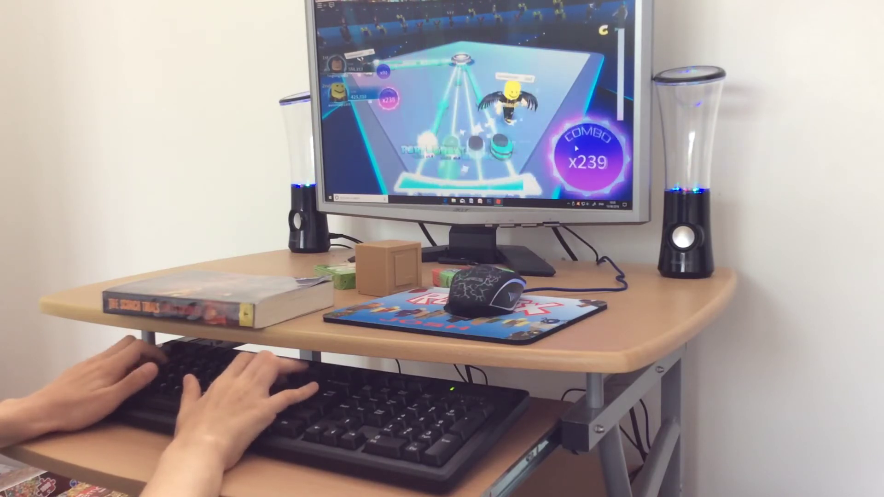
{"action": "key", "text": "d"}
{"action": "key", "text": "f"}
{"action": "key", "text": "j"}
{"action": "key", "text": "k"}
{"action": "key", "text": "d"}
{"action": "key", "text": "f"}
{"action": "key", "text": "j"}
{"action": "key", "text": "k"}
{"action": "key", "text": "d"}
{"action": "key", "text": "f"}
{"action": "key", "text": "j"}
{"action": "key", "text": "k"}
{"action": "key", "text": "d"}
{"action": "key", "text": "f"}
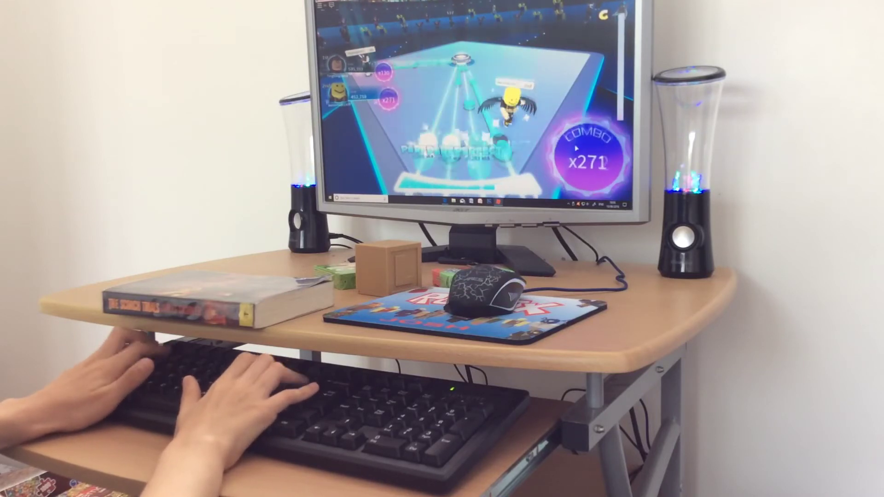
{"action": "key", "text": "d"}
{"action": "key", "text": "f"}
{"action": "key", "text": "j"}
{"action": "key", "text": "k"}
{"action": "key", "text": "d"}
{"action": "key", "text": "d"}
{"action": "key", "text": "f"}
{"action": "key", "text": "j"}
{"action": "key", "text": "k"}
{"action": "key", "text": "d"}
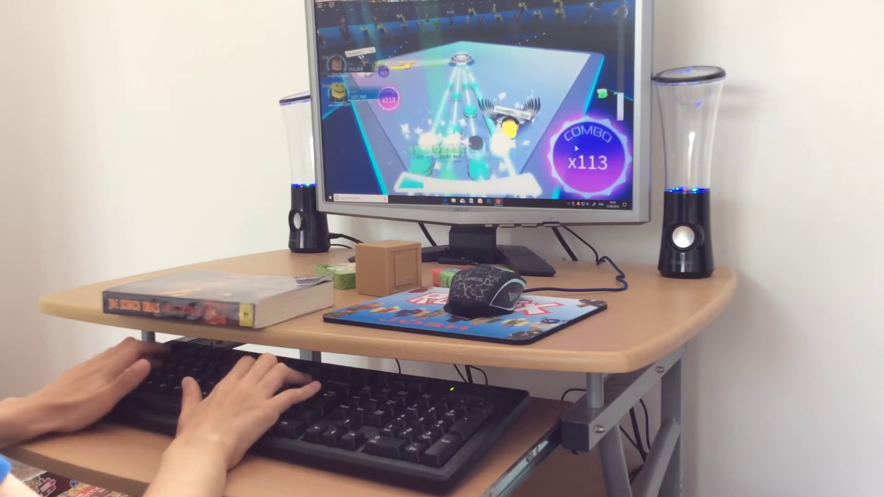
{"action": "key", "text": "d"}
{"action": "key", "text": "f"}
{"action": "key", "text": "j"}
{"action": "key", "text": "k"}
{"action": "key", "text": "d"}
{"action": "key", "text": "f"}
{"action": "key", "text": "j"}
{"action": "key", "text": "k"}
{"action": "key", "text": "d"}
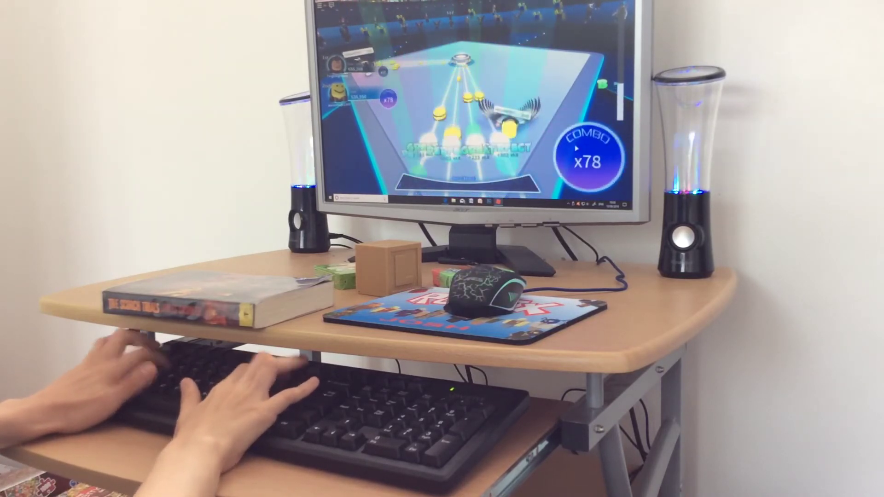
{"action": "key", "text": "d"}
{"action": "key", "text": "f"}
{"action": "key", "text": "j"}
{"action": "key", "text": "k"}
{"action": "key", "text": "d"}
{"action": "key", "text": "f"}
{"action": "key", "text": "j"}
{"action": "key", "text": "d"}
{"action": "key", "text": "f"}
{"action": "key", "text": "j"}
{"action": "key", "text": "k"}
{"action": "key", "text": "d"}
{"action": "key", "text": "d"}
{"action": "key", "text": "f"}
{"action": "key", "text": "j"}
{"action": "key", "text": "k"}
{"action": "key", "text": "d"}
{"action": "key", "text": "f"}
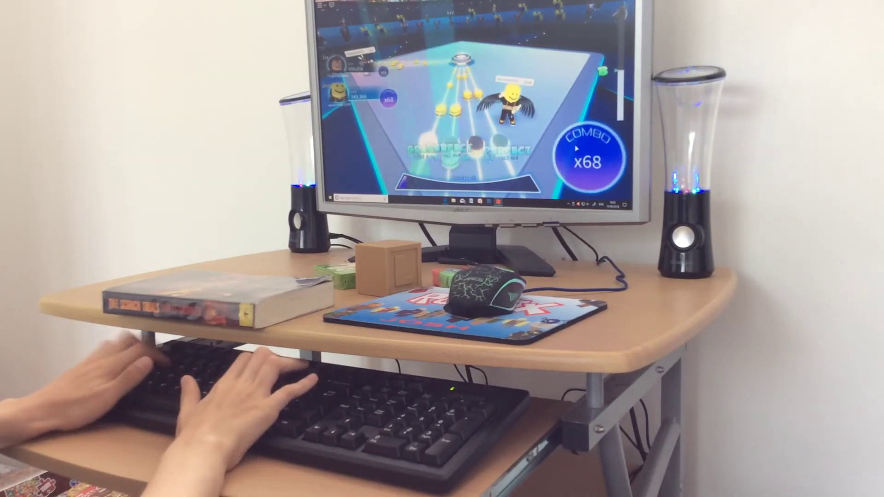
{"action": "key", "text": "d"}
{"action": "key", "text": "f"}
{"action": "key", "text": "j"}
{"action": "key", "text": "k"}
{"action": "key", "text": "d"}
{"action": "key", "text": "f"}
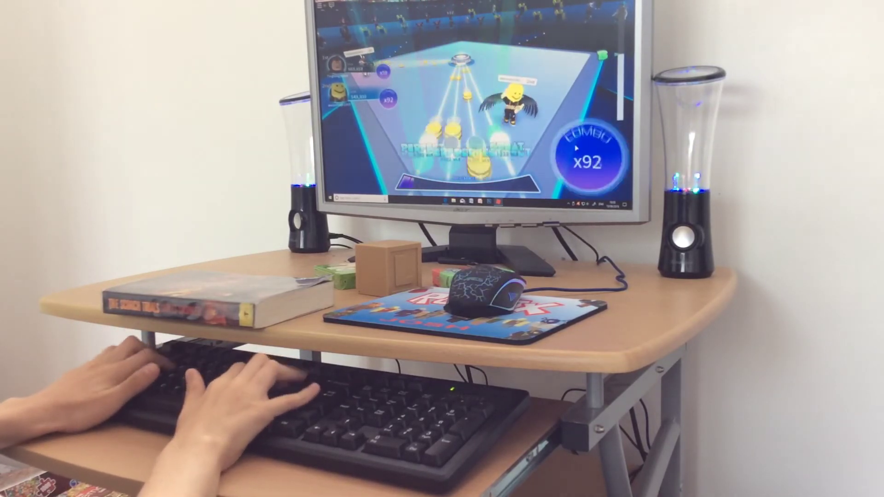
{"action": "key", "text": "d"}
{"action": "key", "text": "f"}
{"action": "key", "text": "j"}
{"action": "key", "text": "k"}
{"action": "key", "text": "d"}
{"action": "key", "text": "f"}
{"action": "key", "text": "d"}
{"action": "key", "text": "f"}
{"action": "key", "text": "j"}
{"action": "key", "text": "k"}
{"action": "key", "text": "d"}
{"action": "key", "text": "f"}
{"action": "key", "text": "j"}
{"action": "key", "text": "k"}
{"action": "key", "text": "d"}
{"action": "key", "text": "f"}
{"action": "key", "text": "j"}
{"action": "key", "text": "k"}
{"action": "key", "text": "d"}
{"action": "key", "text": "f"}
{"action": "key", "text": "j"}
{"action": "key", "text": "k"}
{"action": "key", "text": "d"}
{"action": "key", "text": "d"}
{"action": "key", "text": "f"}
{"action": "key", "text": "j"}
{"action": "key", "text": "k"}
{"action": "key", "text": "d"}
{"action": "key", "text": "f"}
{"action": "key", "text": "j"}
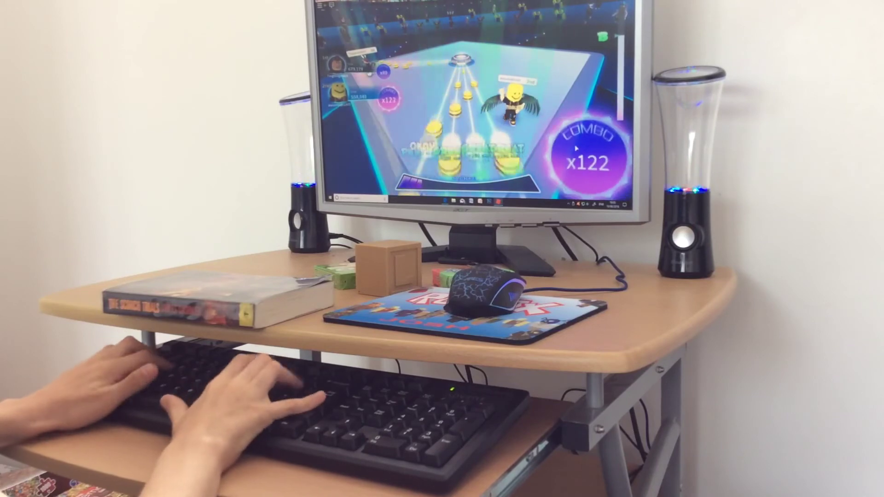
{"action": "key", "text": "d"}
{"action": "key", "text": "f"}
{"action": "key", "text": "j"}
{"action": "key", "text": "k"}
{"action": "key", "text": "d"}
{"action": "key", "text": "f"}
{"action": "key", "text": "j"}
{"action": "key", "text": "d"}
{"action": "key", "text": "f"}
{"action": "key", "text": "j"}
{"action": "key", "text": "k"}
{"action": "key", "text": "d"}
{"action": "key", "text": "f"}
{"action": "key", "text": "j"}
{"action": "key", "text": "k"}
{"action": "key", "text": "d"}
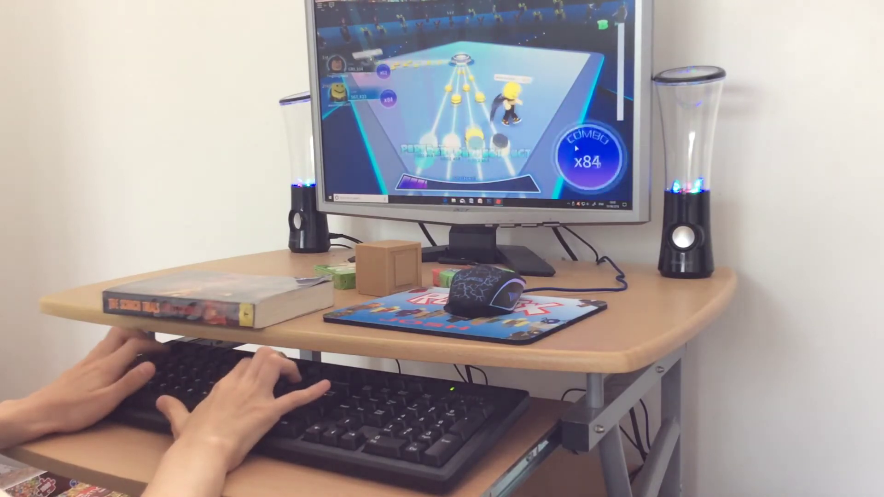
{"action": "key", "text": "d"}
{"action": "key", "text": "f"}
{"action": "key", "text": "j"}
{"action": "key", "text": "k"}
{"action": "key", "text": "d"}
{"action": "key", "text": "f"}
{"action": "key", "text": "d"}
{"action": "key", "text": "f"}
{"action": "key", "text": "j"}
{"action": "key", "text": "k"}
{"action": "key", "text": "d"}
{"action": "key", "text": "d"}
{"action": "key", "text": "f"}
{"action": "key", "text": "j"}
{"action": "key", "text": "k"}
{"action": "key", "text": "d"}
{"action": "key", "text": "f"}
{"action": "key", "text": "j"}
{"action": "key", "text": "d"}
{"action": "key", "text": "f"}
{"action": "key", "text": "j"}
{"action": "key", "text": "k"}
{"action": "key", "text": "d"}
{"action": "key", "text": "f"}
{"action": "key", "text": "j"}
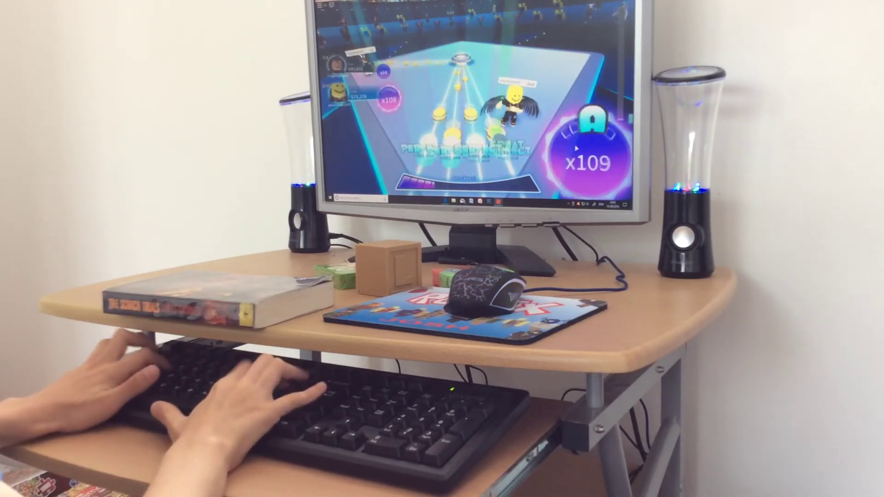
Hit the song's final notes and send the chat message 'so i hope you enjoyed'
{"action": "key", "text": "d"}
{"action": "key", "text": "f"}
{"action": "key", "text": "j"}
{"action": "key", "text": "k"}
{"action": "key", "text": "d"}
{"action": "key", "text": "f"}
{"action": "key", "text": "j"}
{"action": "key", "text": "k"}
{"action": "key", "text": "d"}
{"action": "key", "text": "f"}
{"action": "key", "text": "d"}
{"action": "key", "text": "f"}
{"action": "key", "text": "j"}
{"action": "key", "text": "k"}
{"action": "key", "text": "d"}
{"action": "key", "text": "f"}
{"action": "key", "text": "j"}
{"action": "key", "text": "k"}
{"action": "key", "text": "d"}
{"action": "key", "text": "d"}
{"action": "key", "text": "f"}
{"action": "key", "text": "j"}
{"action": "key", "text": "k"}
{"action": "key", "text": "d"}
{"action": "key", "text": "f"}
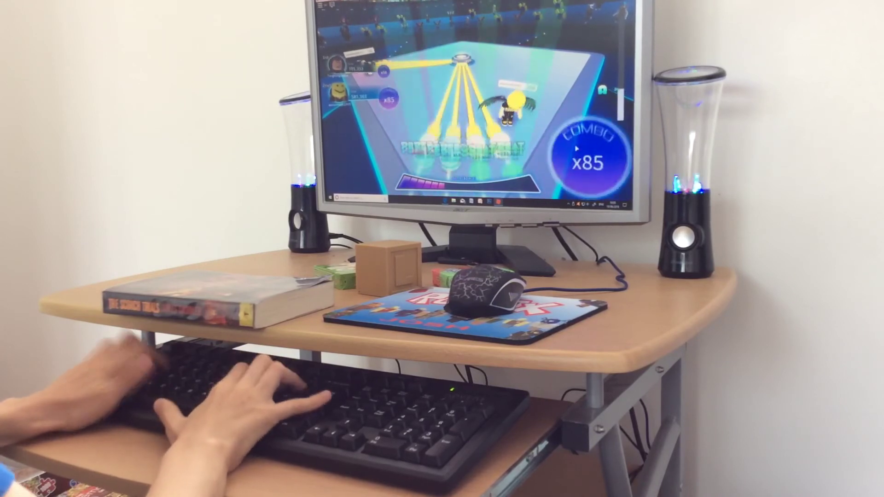
{"action": "key", "text": "d"}
{"action": "key", "text": "f"}
{"action": "key", "text": "j"}
{"action": "key", "text": "k"}
{"action": "key", "text": "d"}
{"action": "key", "text": "f"}
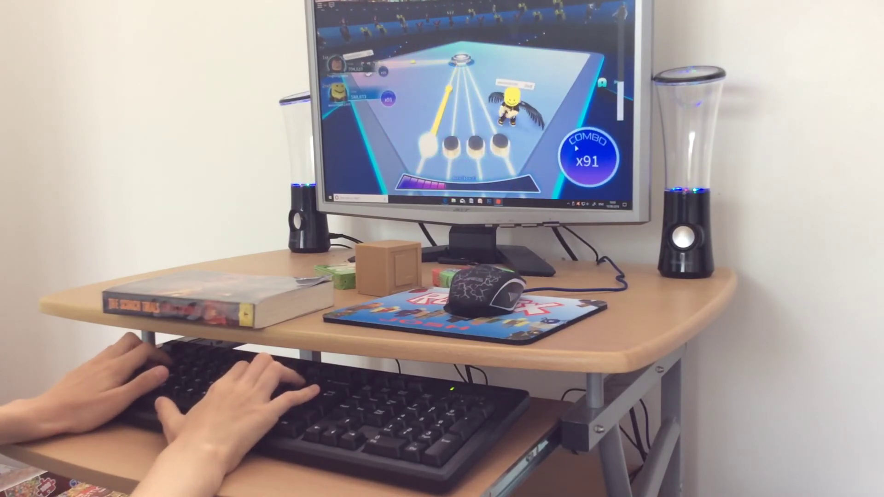
{"action": "key", "text": "d"}
{"action": "type", "text": "so I hope you enjoy"}
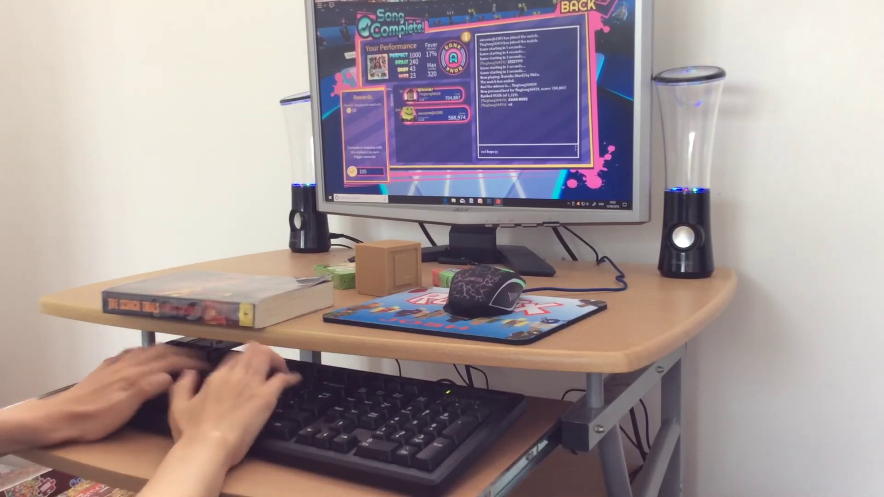
{"action": "type", "text": "ed"}
{"action": "key", "text": "Return"}
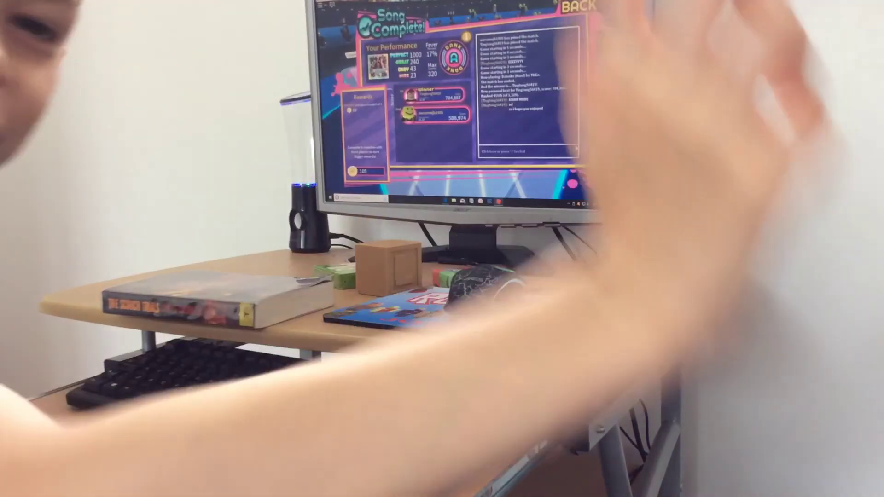